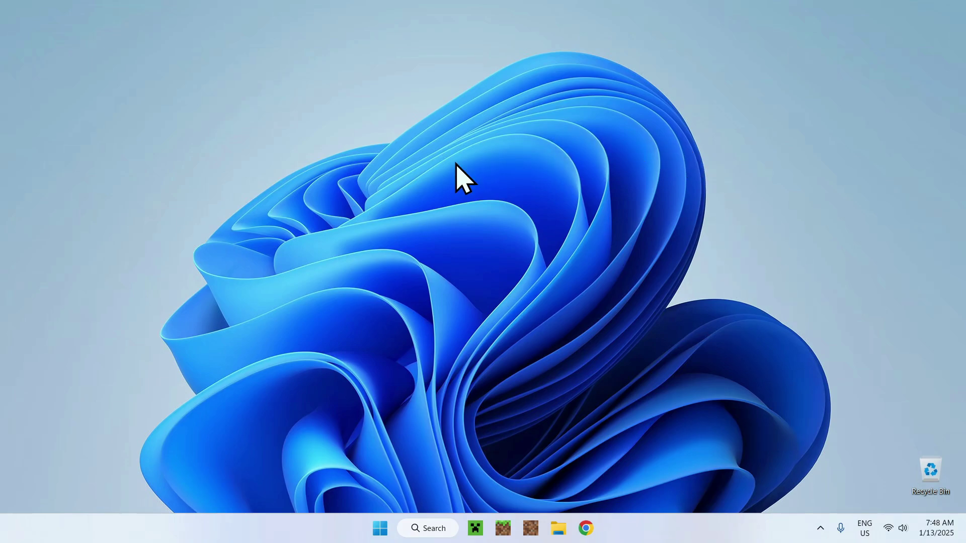
Step: Launch the fabric-loader-1.21.4 installation from Minecraft Launcher, read the incompatible mods report, and close the error and crash windows
left_click(475, 526)
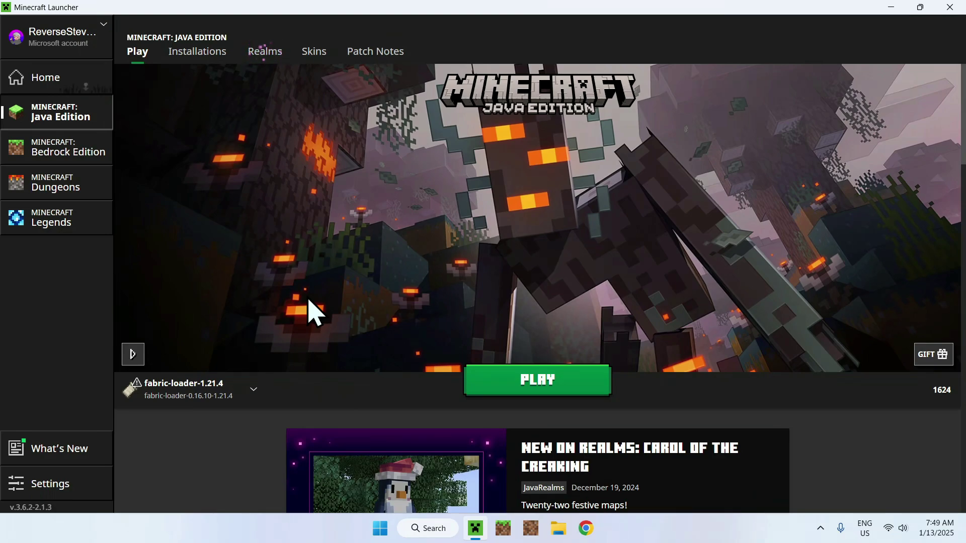
left_click(535, 397)
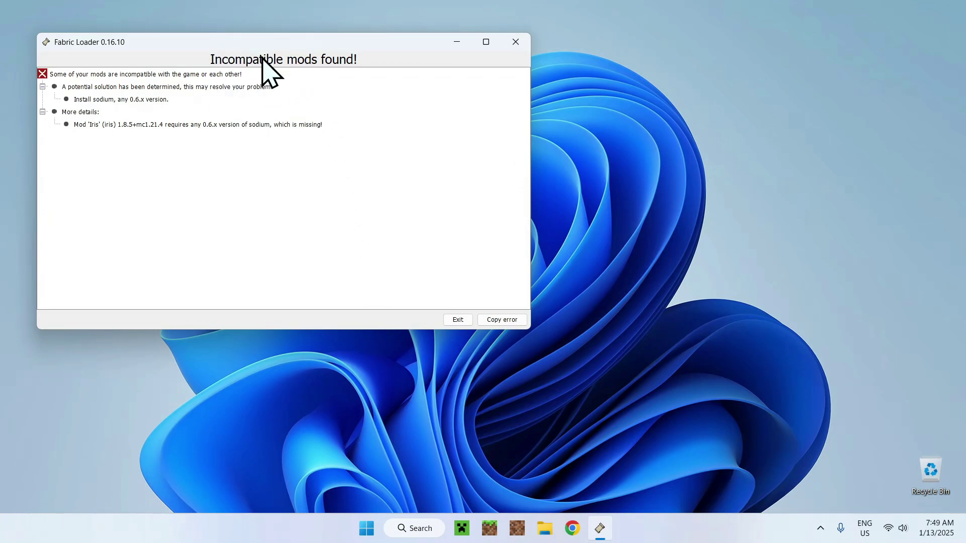
left_click_drag(397, 39, 484, 52)
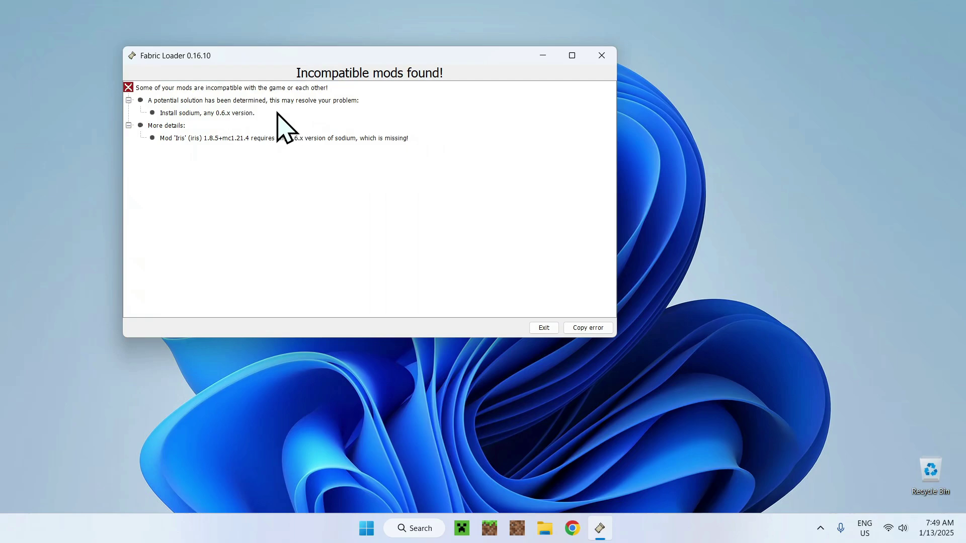
left_click(601, 55)
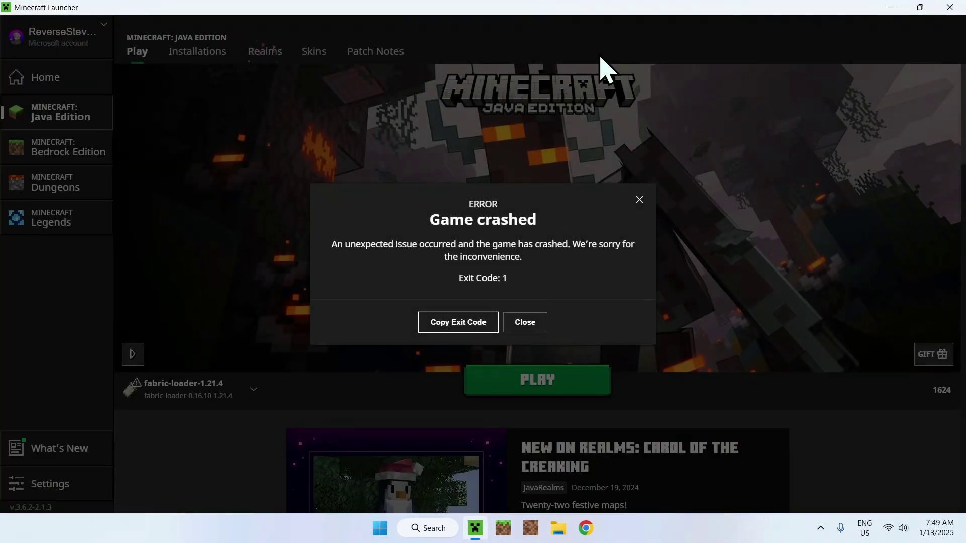
left_click(526, 323)
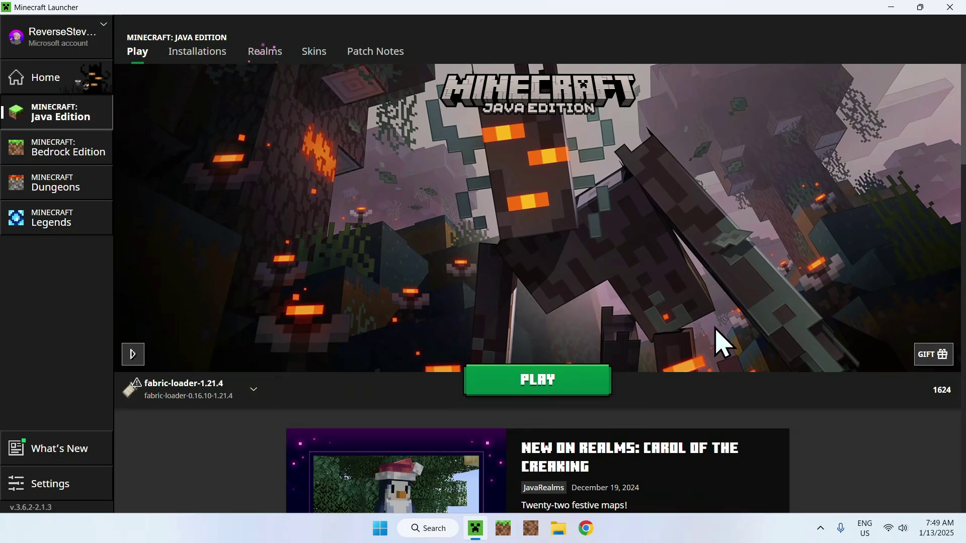
Step: Search Google in Chrome for "Modrinth" and open the Modrinth website
left_click(585, 528)
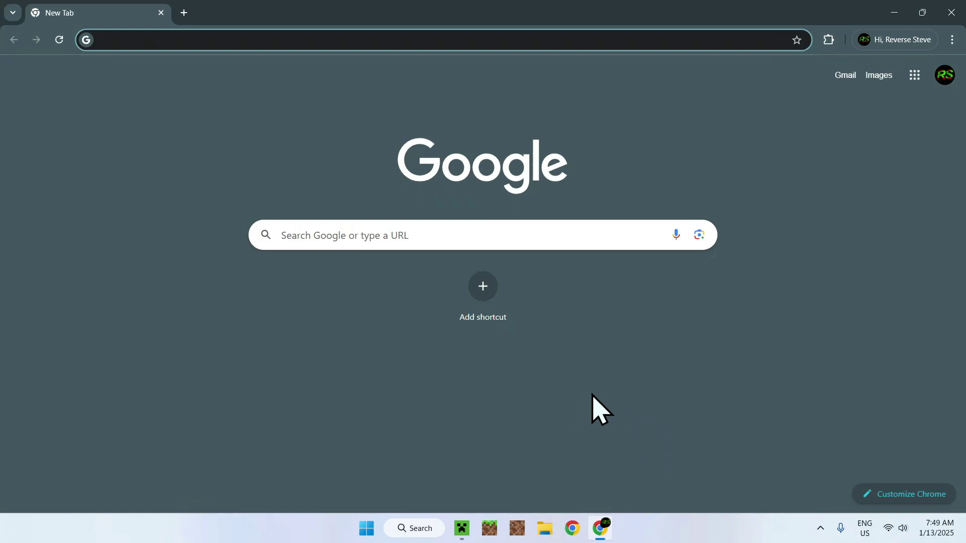
left_click(582, 235)
type("Modrinth")
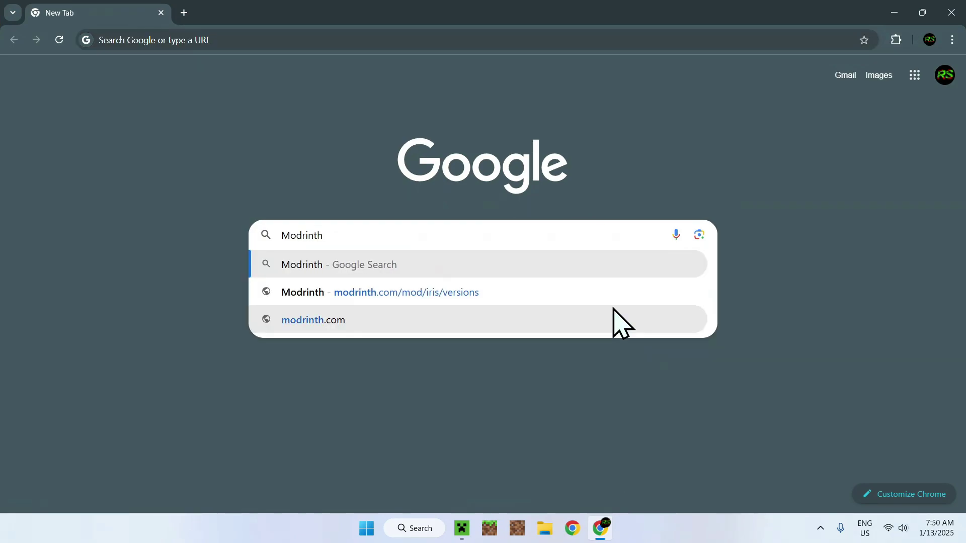
key("Return")
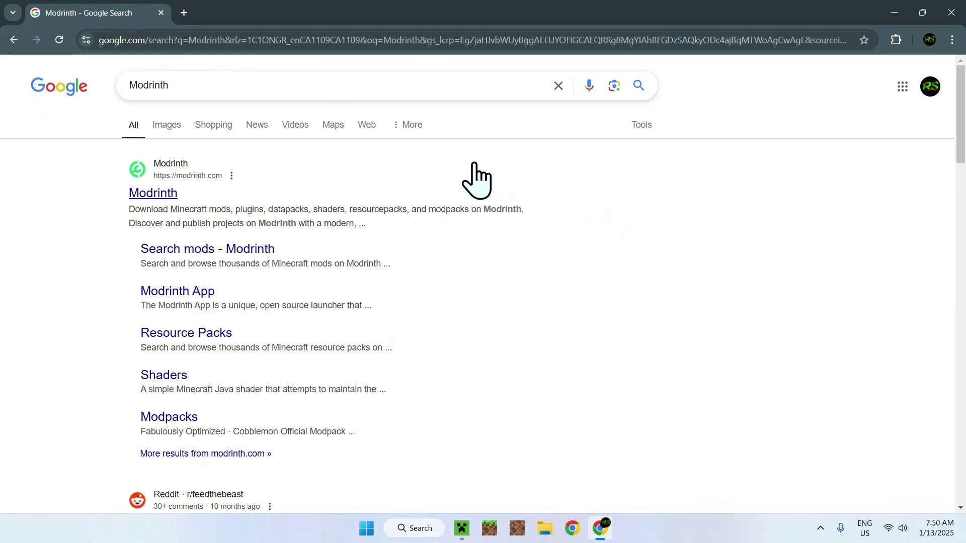
left_click(146, 193)
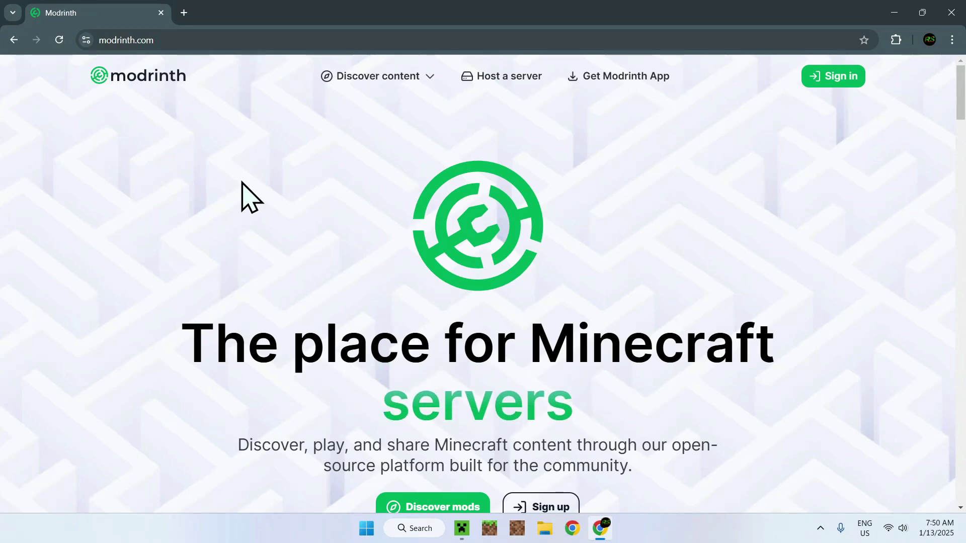
Step: Find Sodium among Modrinth's mods and download its mc1.21.4-0.6.6-fabric version
left_click(380, 77)
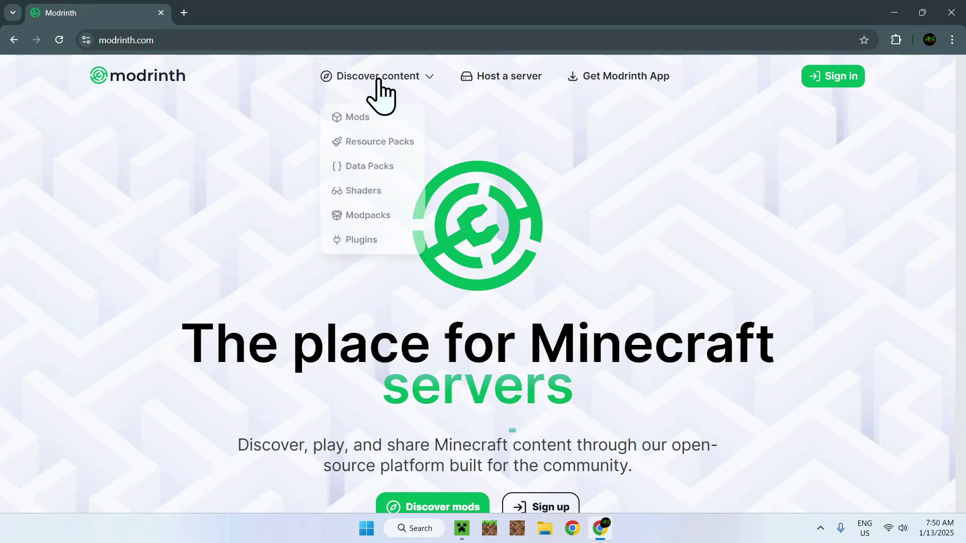
left_click(371, 117)
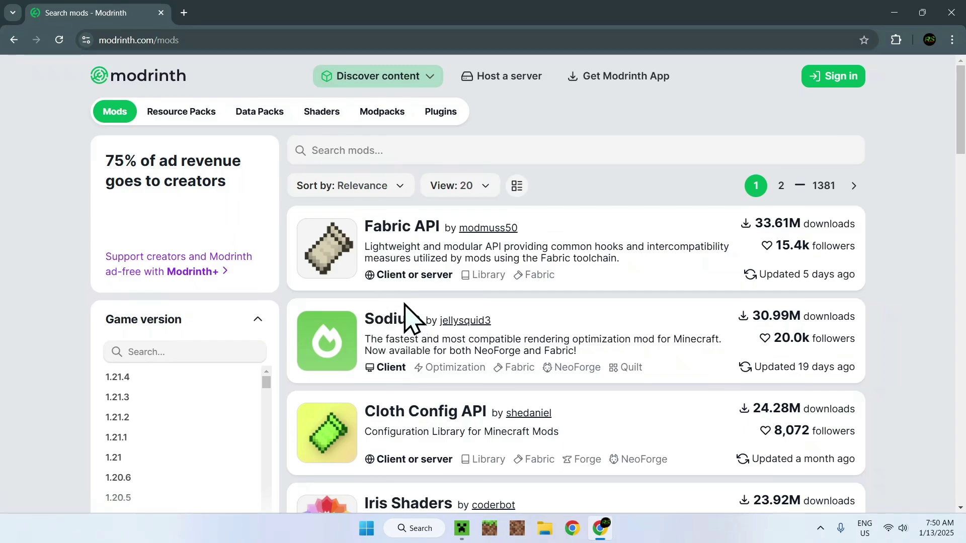
left_click(391, 338)
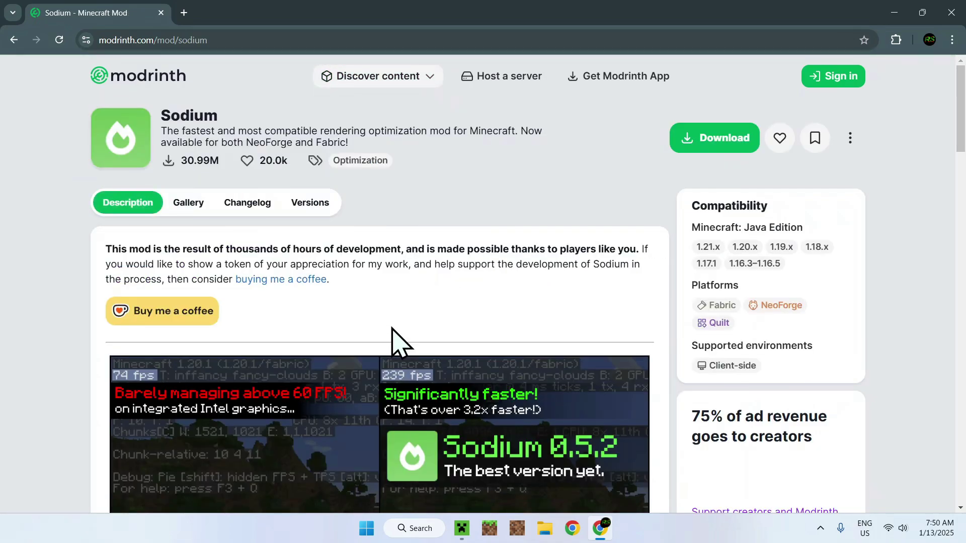
left_click(313, 203)
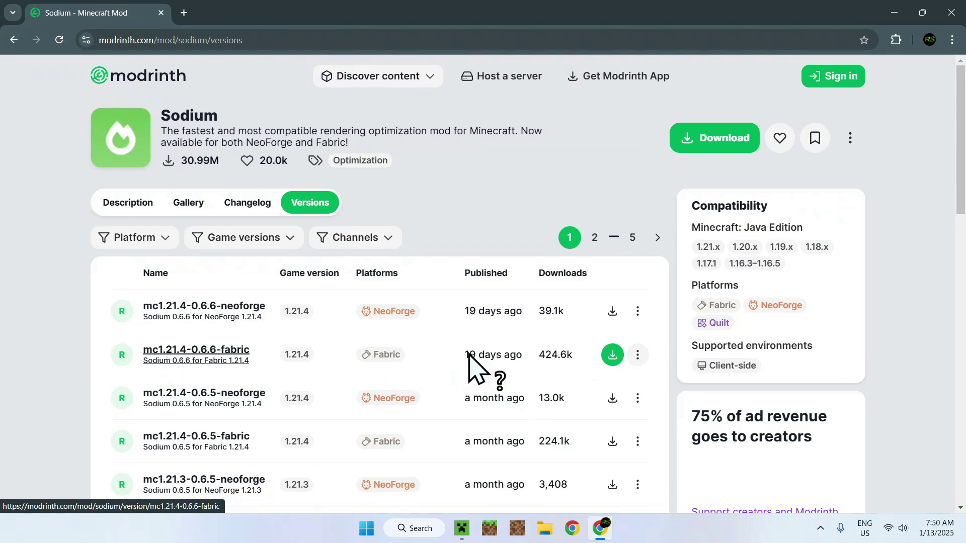
left_click(613, 355)
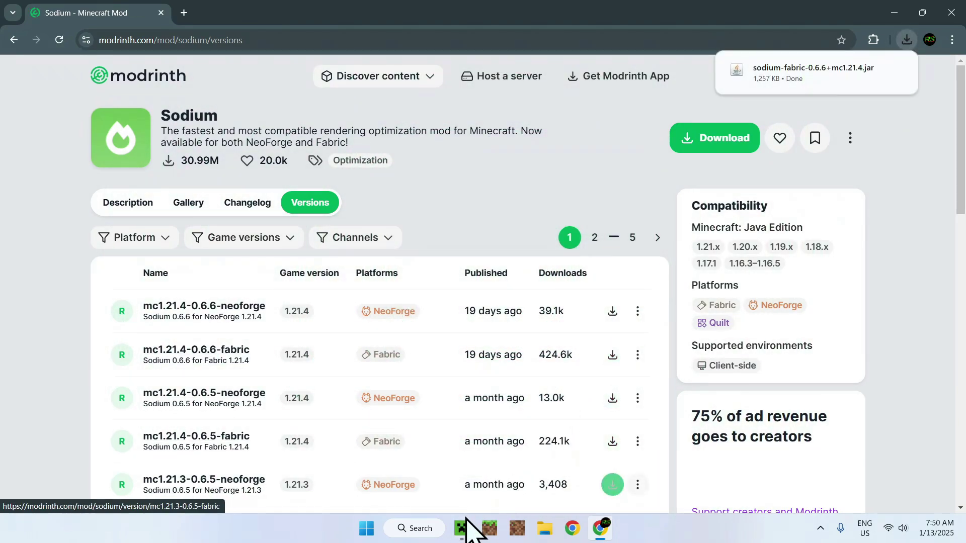
Step: Open the mods folder of the fabric-loader-1.21.4 installation, starting from its game directory in Minecraft Launcher
left_click(461, 528)
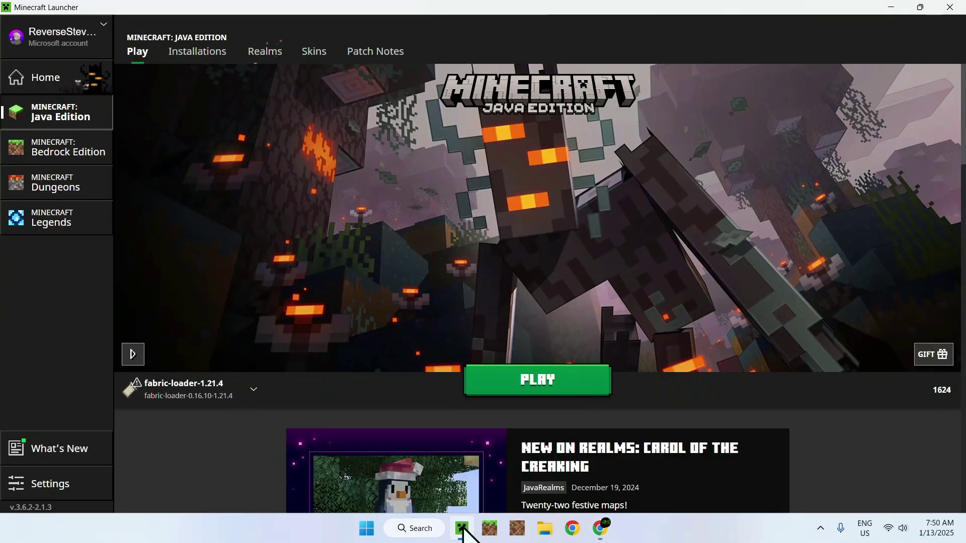
left_click(193, 53)
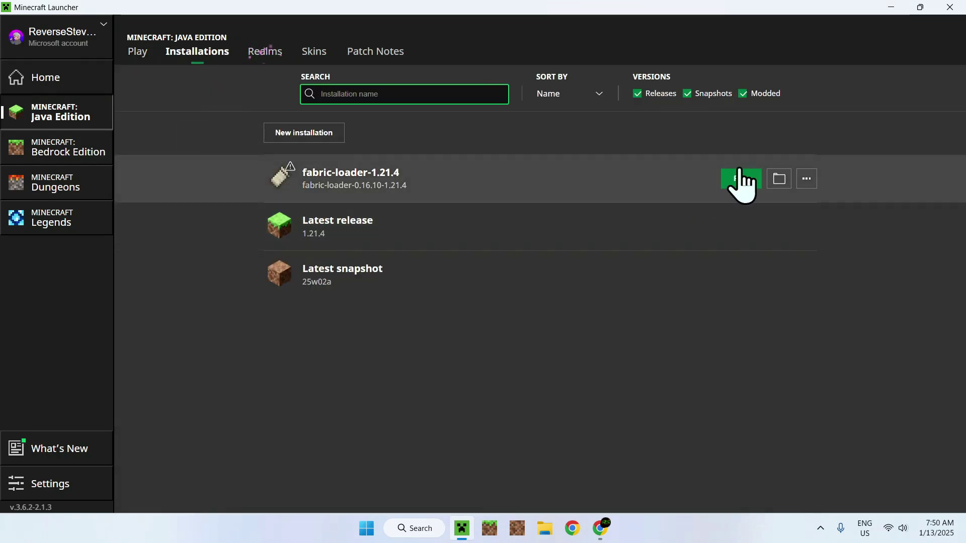
left_click(779, 178)
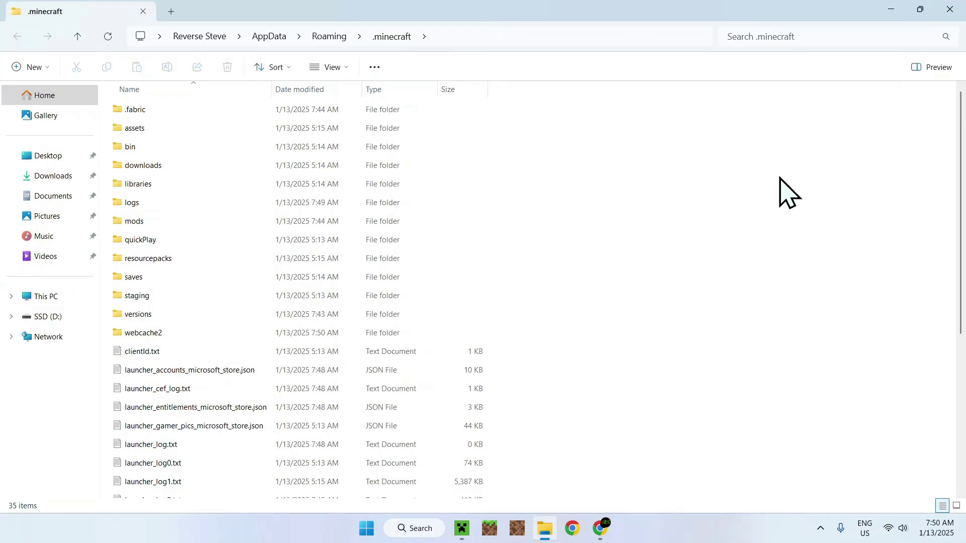
left_click(218, 219)
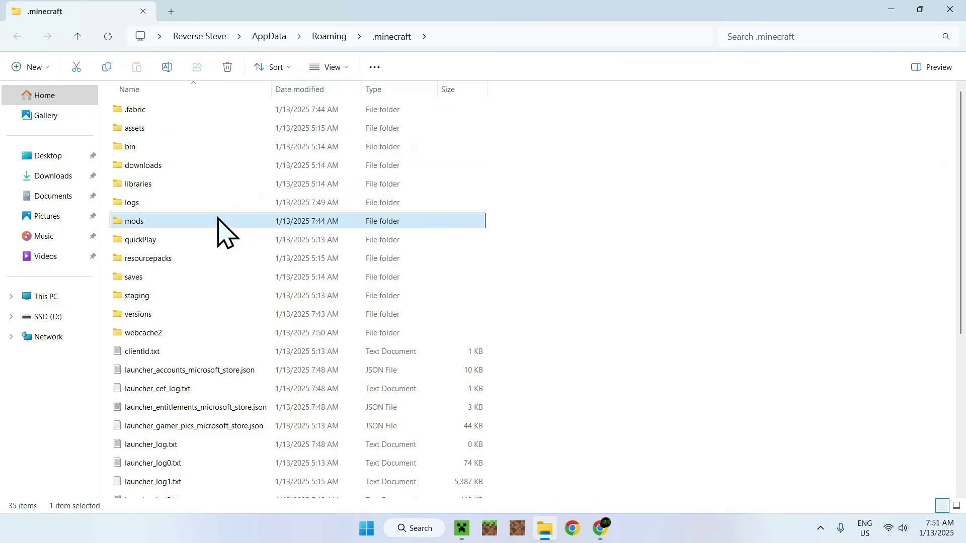
double_click(217, 221)
Step: Copy sodium-fabric-0.6.6+mc1.21.4.jar from Downloads into the .minecraft mods folder
left_click(55, 176)
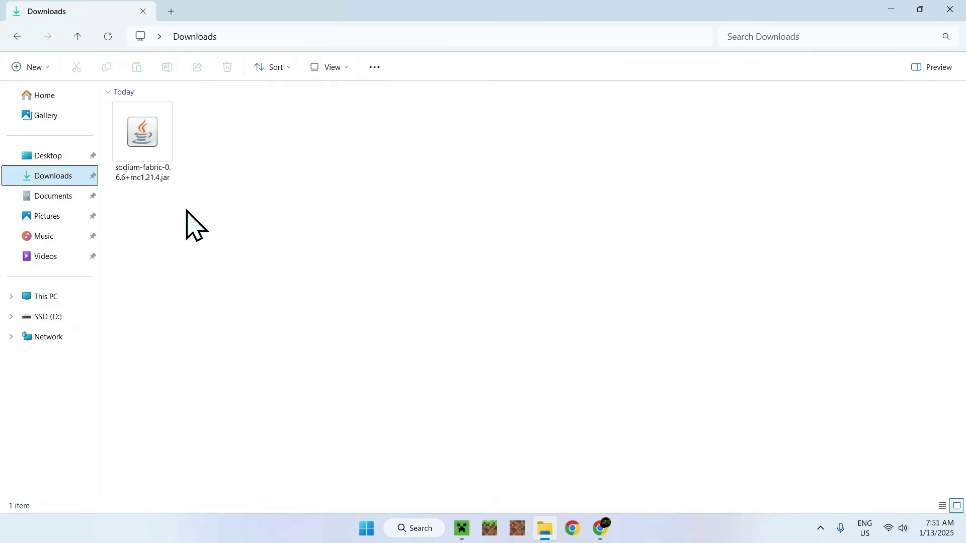
left_click(142, 144)
left_click(107, 67)
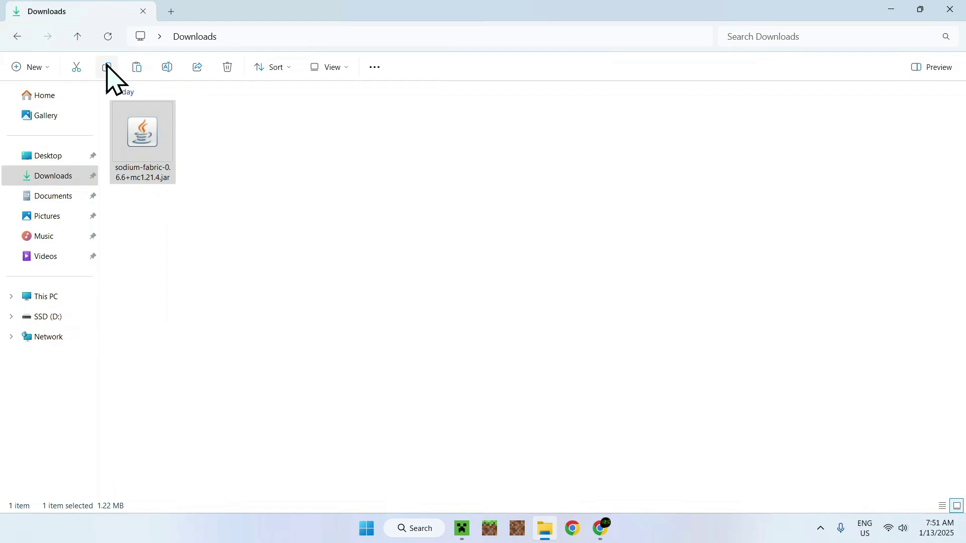
left_click(27, 41)
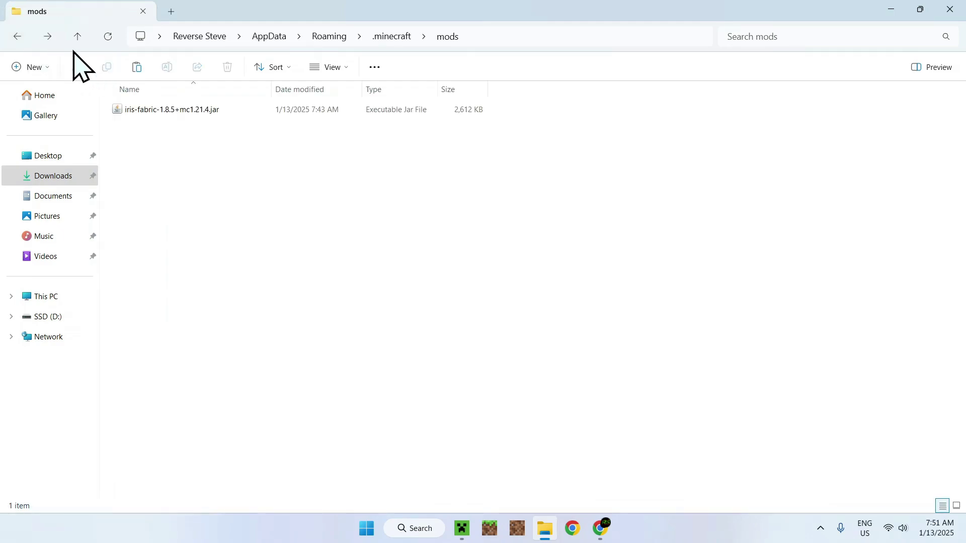
left_click(137, 68)
left_click(255, 178)
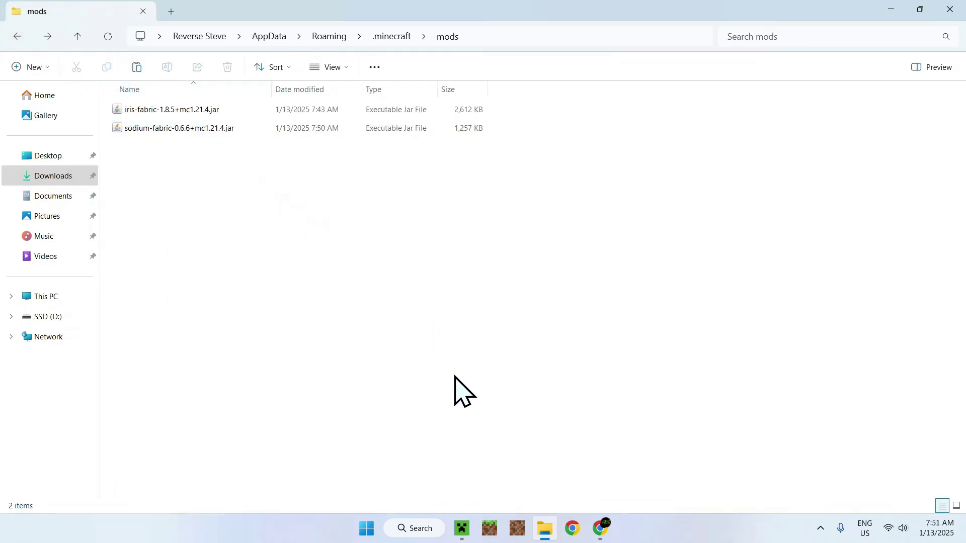
Step: Launch the fabric-loader-1.21.4 installation again from Minecraft Launcher and maximize the game window
left_click(457, 528)
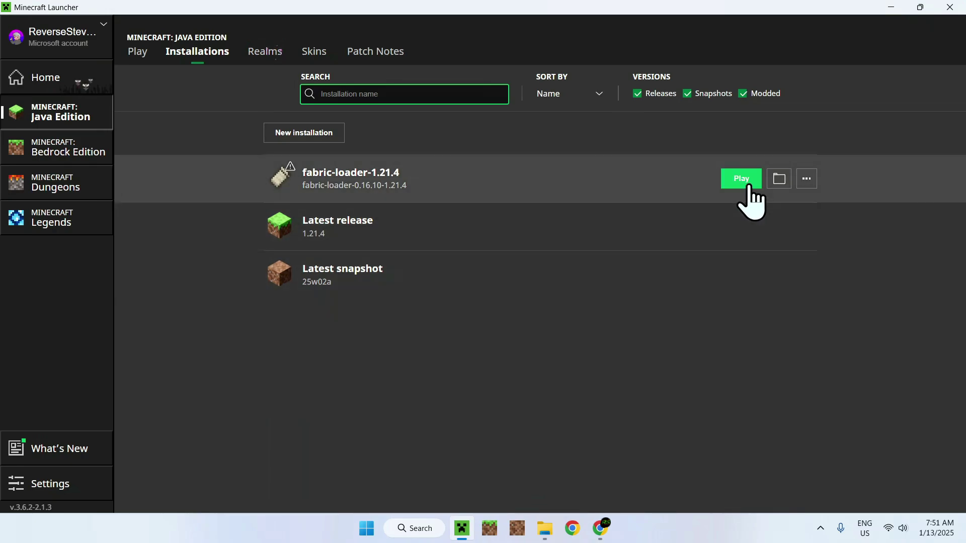
left_click(735, 275)
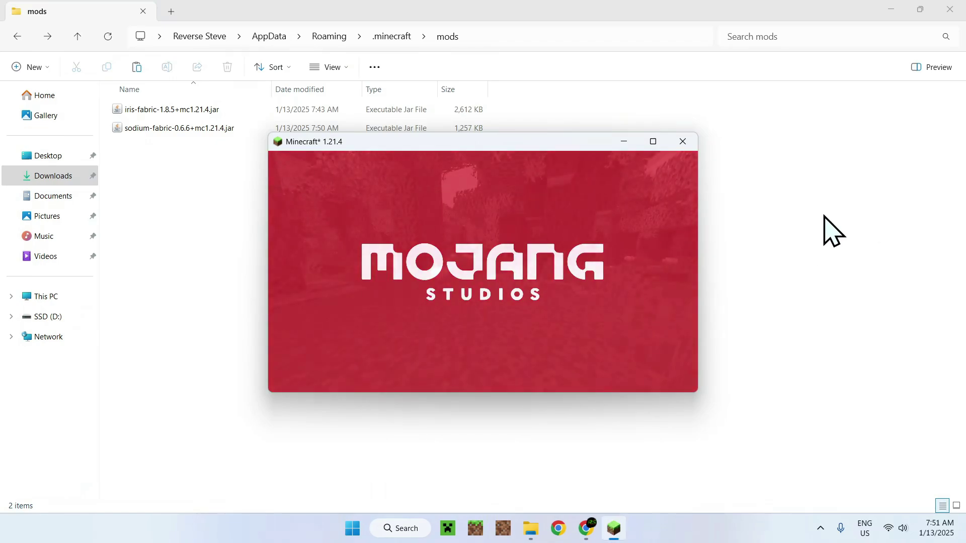
left_click(653, 142)
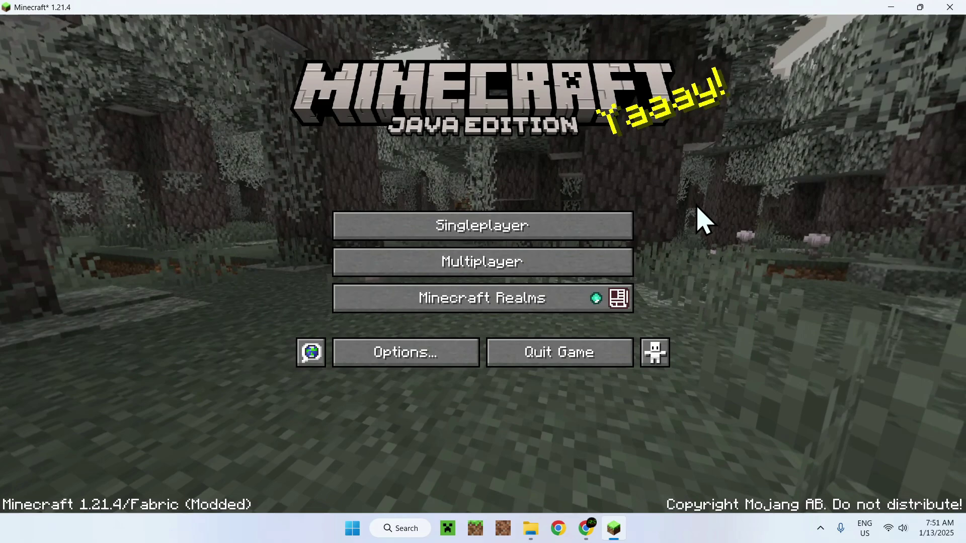
Step: Check the Shader Packs screen within the game's video settings and return to the title screen
left_click(449, 361)
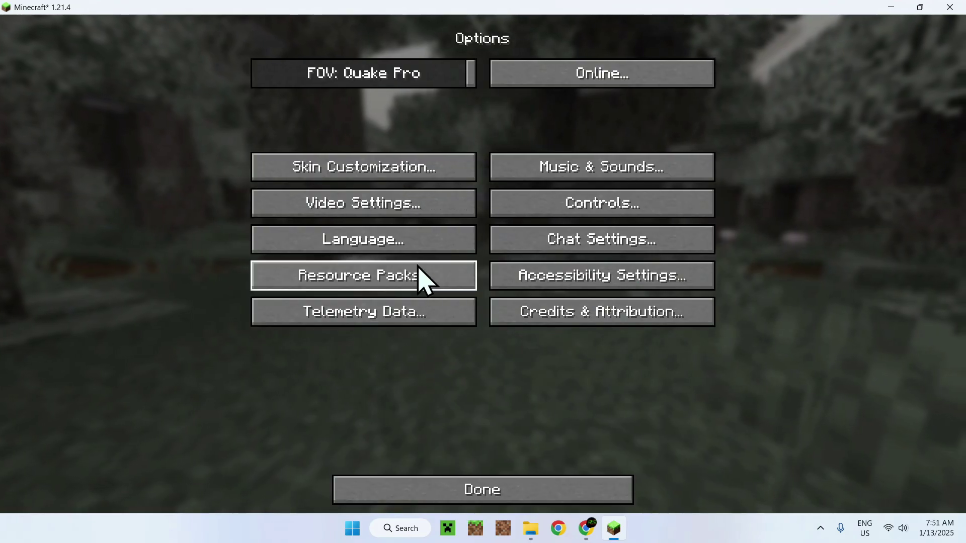
left_click(404, 211)
left_click(442, 48)
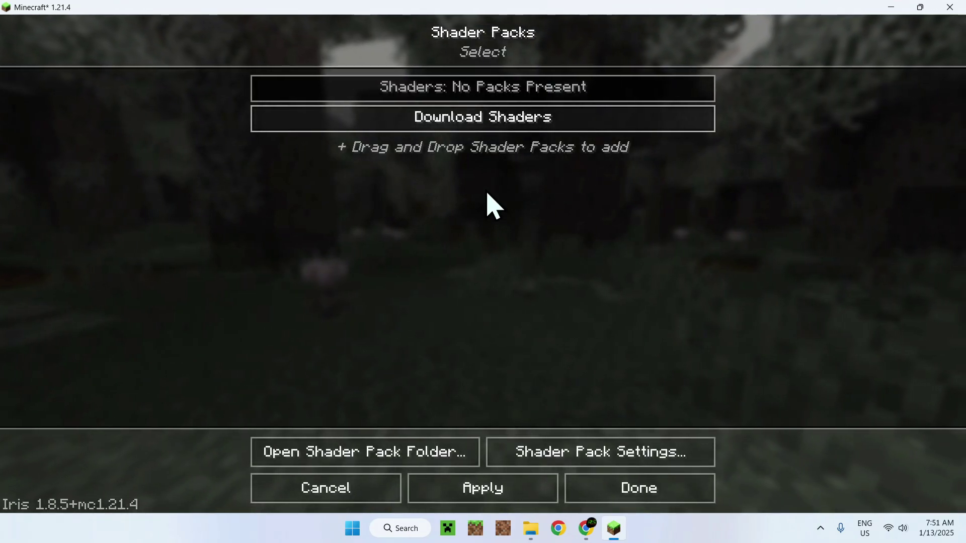
key("Escape")
key("Escape")
key("Escape")
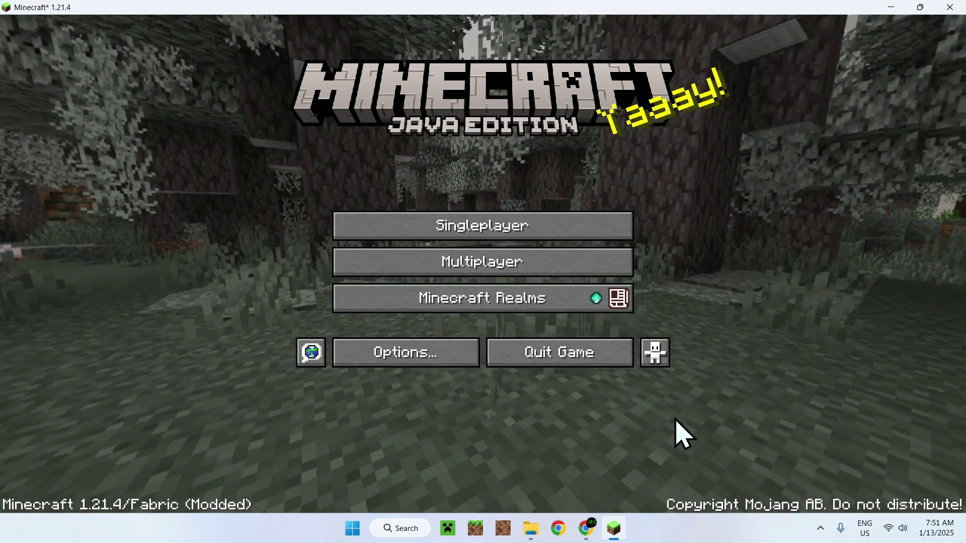
Step: Switch to Chrome and open the 1.8.5+1.21.4-fabric version page of Iris Shaders on Modrinth
left_click(586, 528)
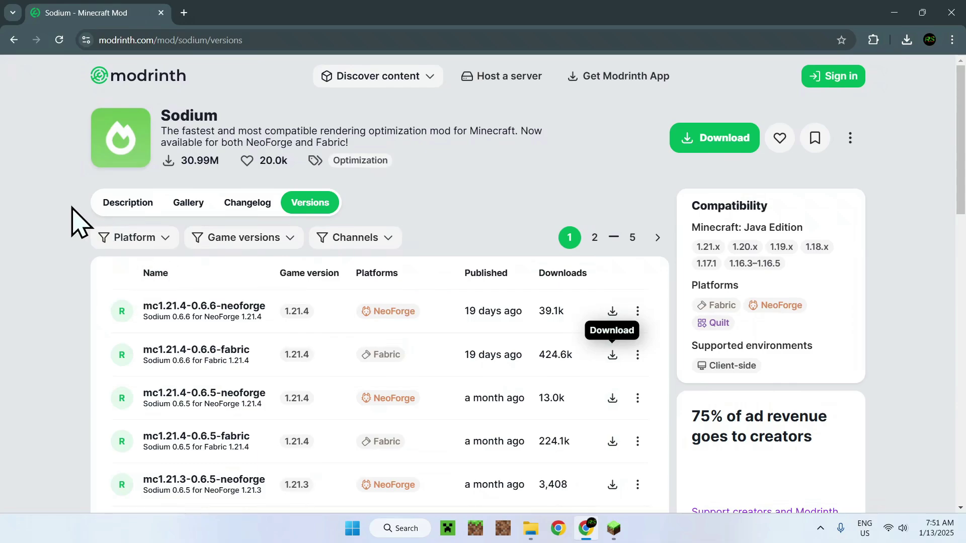
left_click(14, 40)
left_click(14, 39)
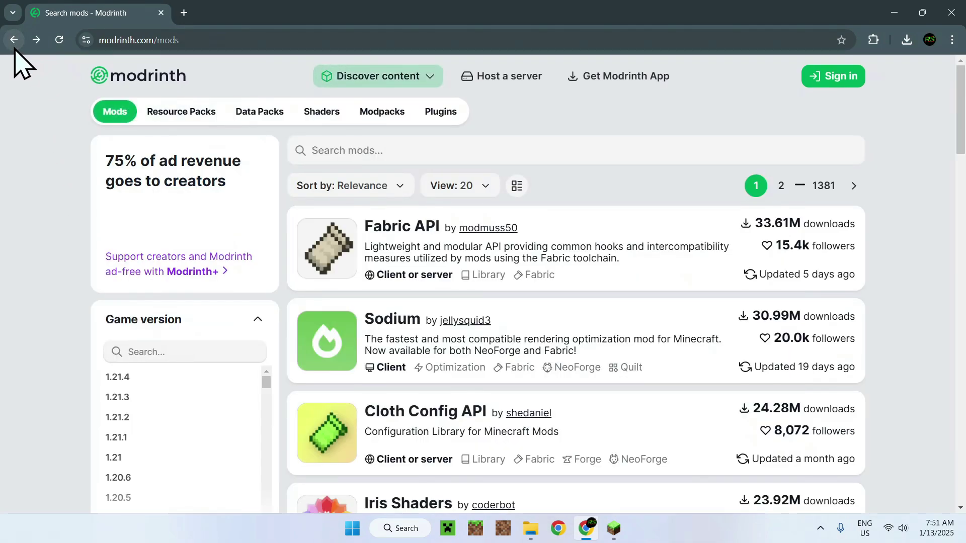
scroll(319, 319, "down", 3)
left_click(422, 392)
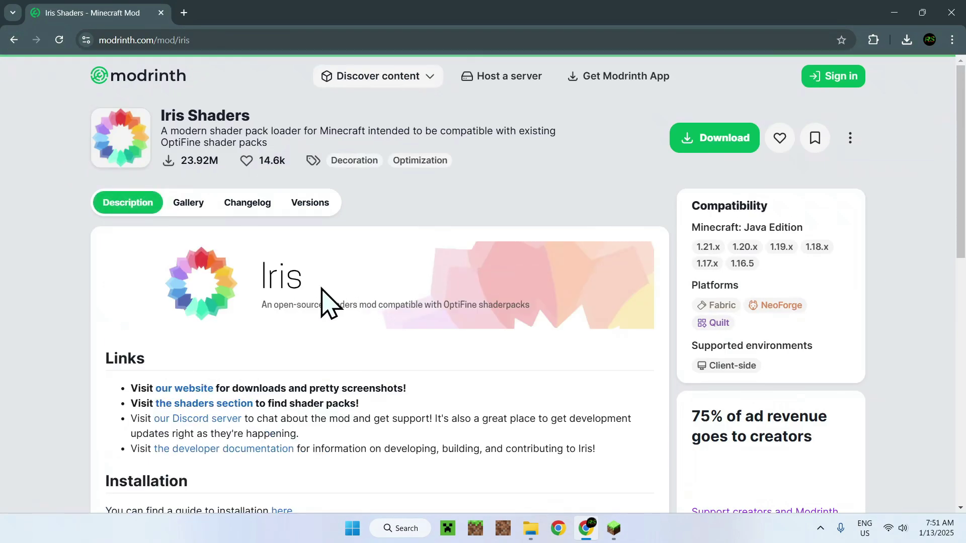
left_click(300, 206)
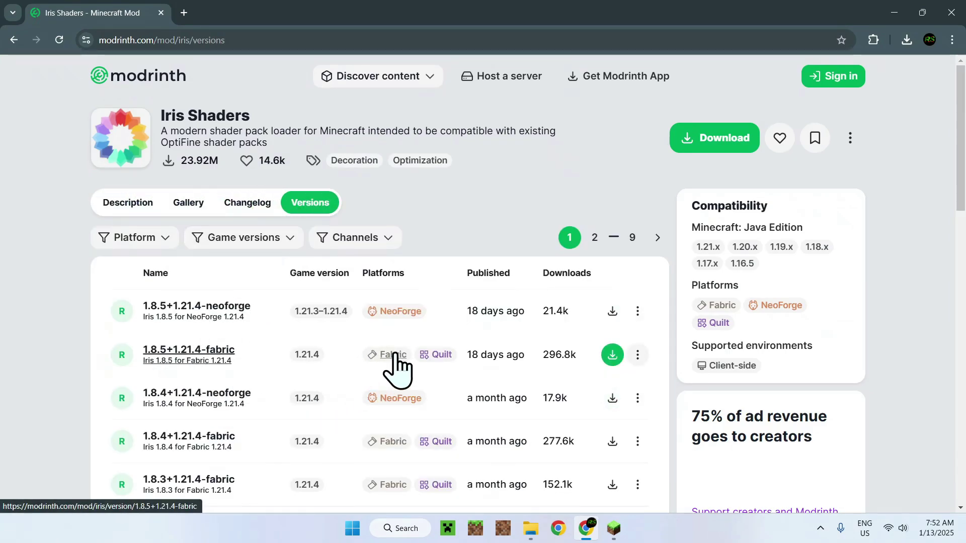
left_click(219, 359)
Step: Examine the dependencies and files of Iris 1.8.5 for Fabric 1.21.4, and switch back to the Minecraft game
scroll(97, 345, "down", 4)
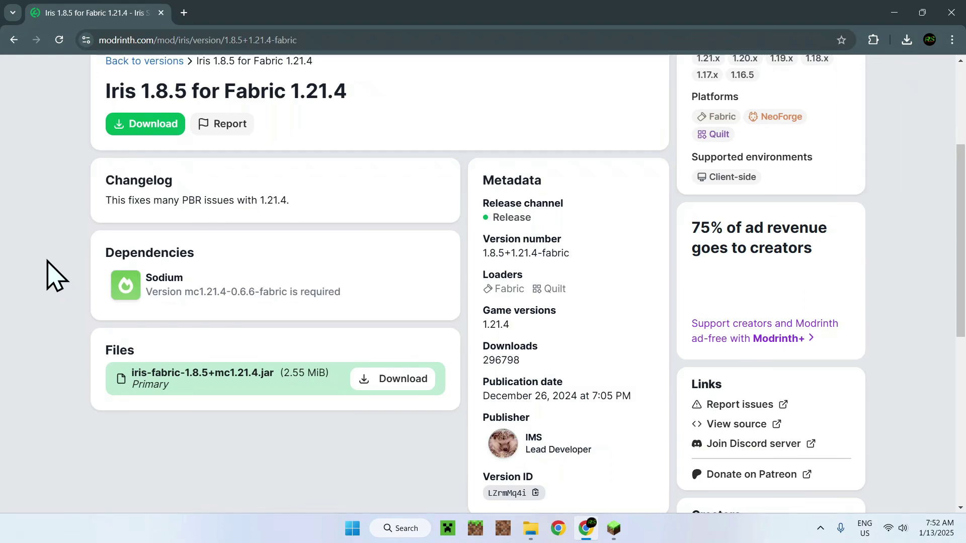
scroll(54, 269, "up", 4)
scroll(25, 276, "down", 2)
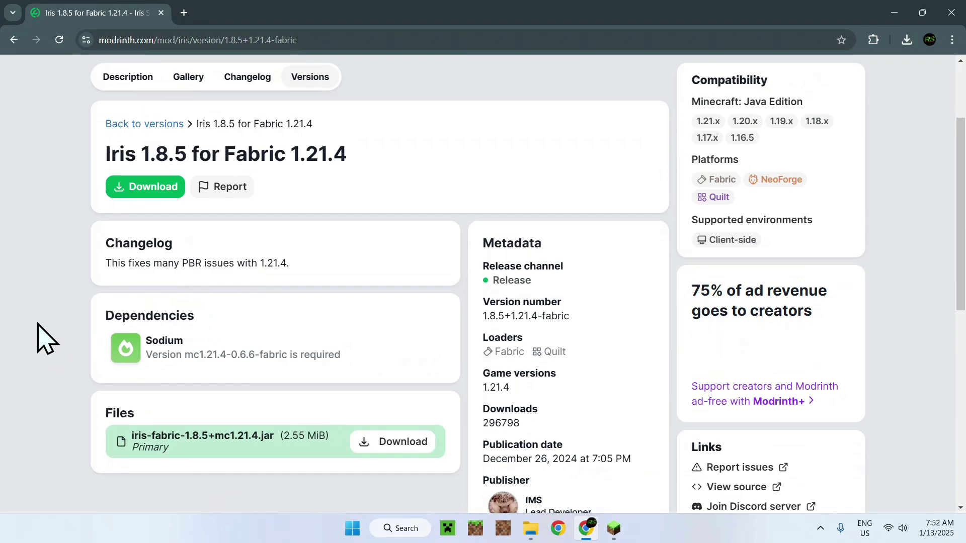
scroll(47, 339, "up", 3)
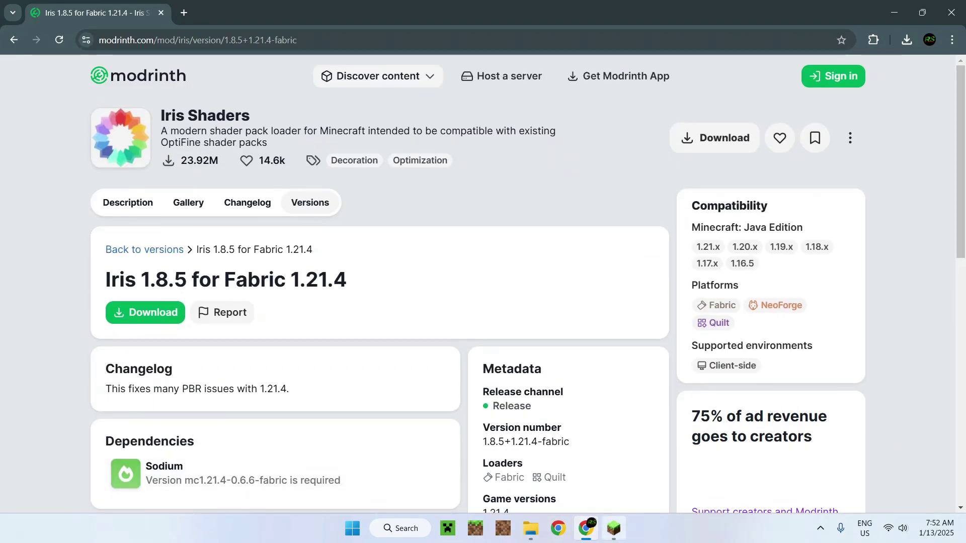
left_click(613, 528)
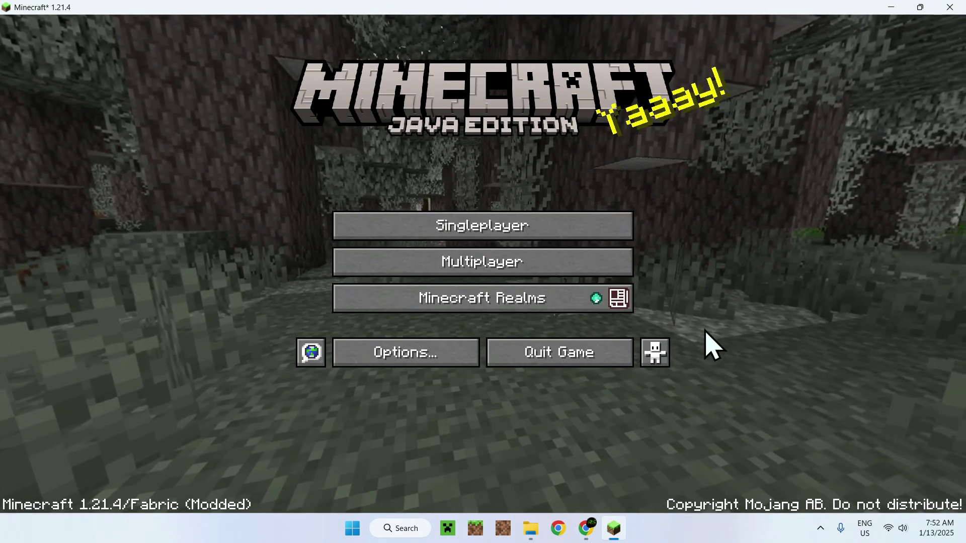